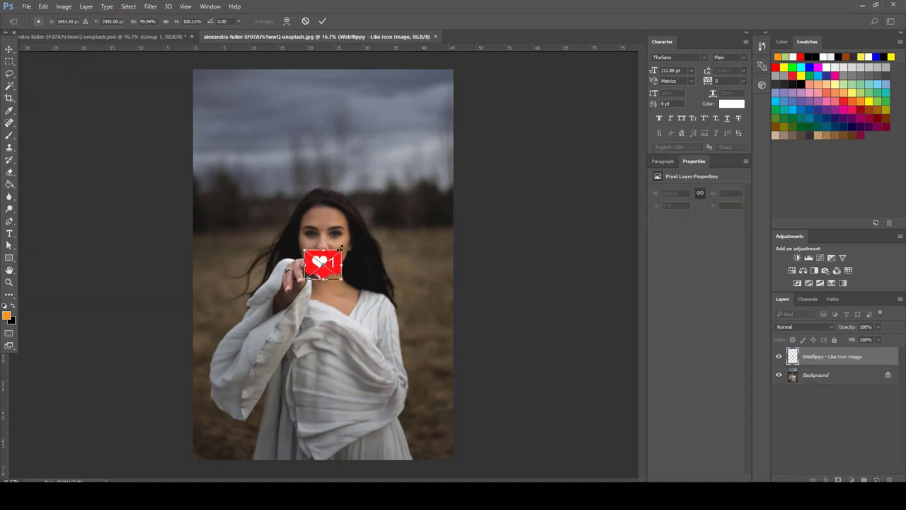
- Enlarge the placed like icon to about 11.4 by 9 inches and position it in the photo beside the woman's head
left_click_drag(342, 246, 360, 236)
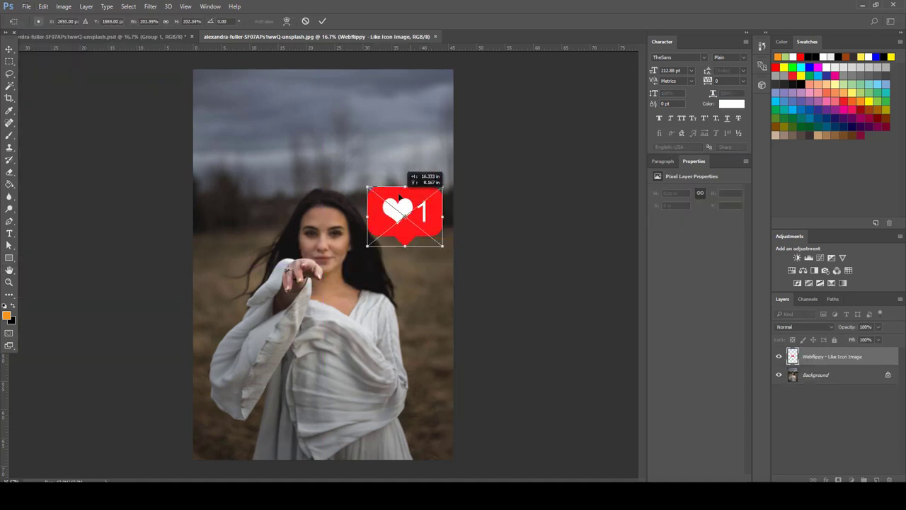
left_click_drag(434, 182, 399, 189)
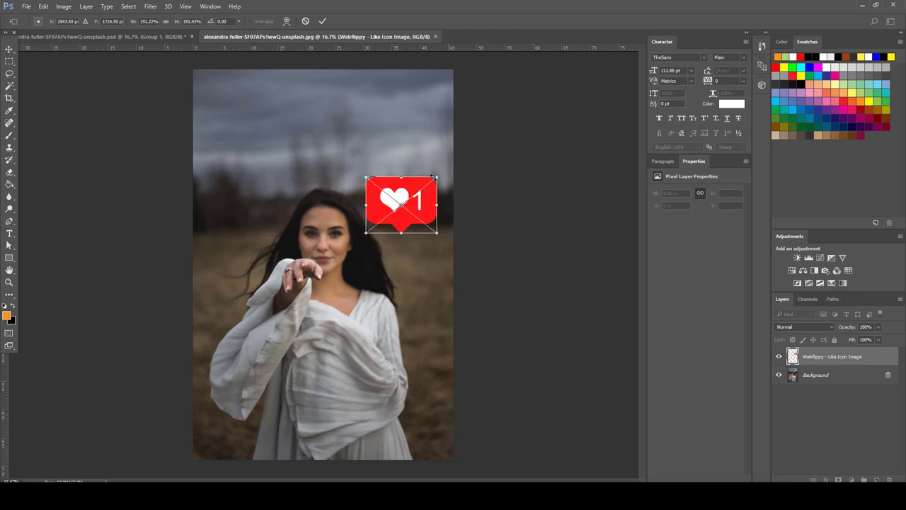
key("Return")
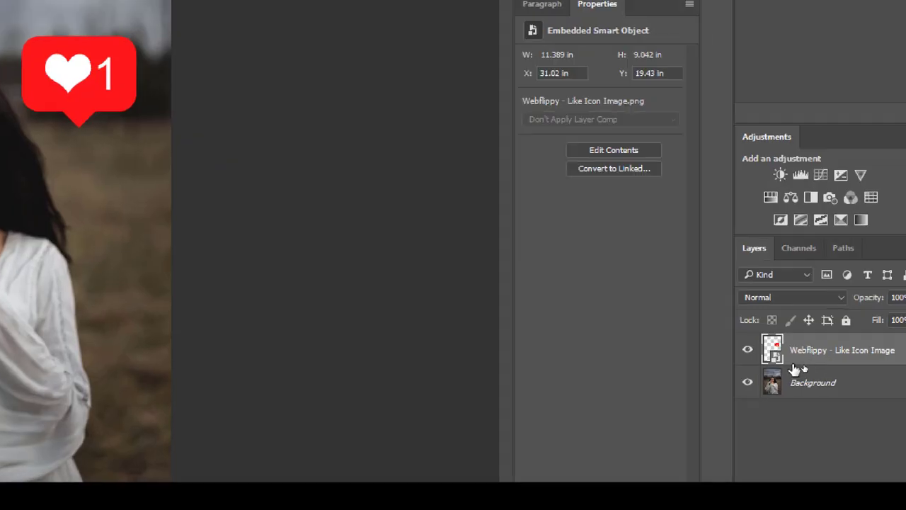
left_click_drag(795, 366, 799, 363)
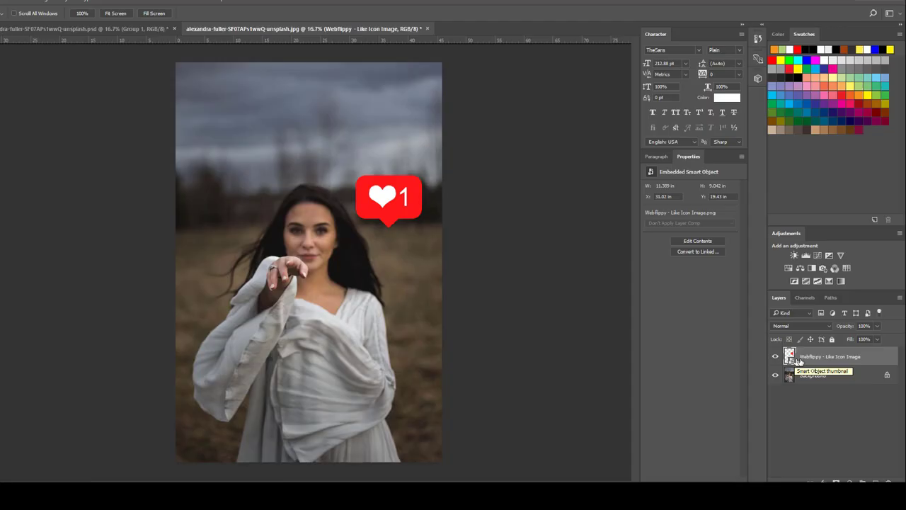
- Duplicate the like icon layer within the same document, keeping the suggested copy name
right_click(814, 360)
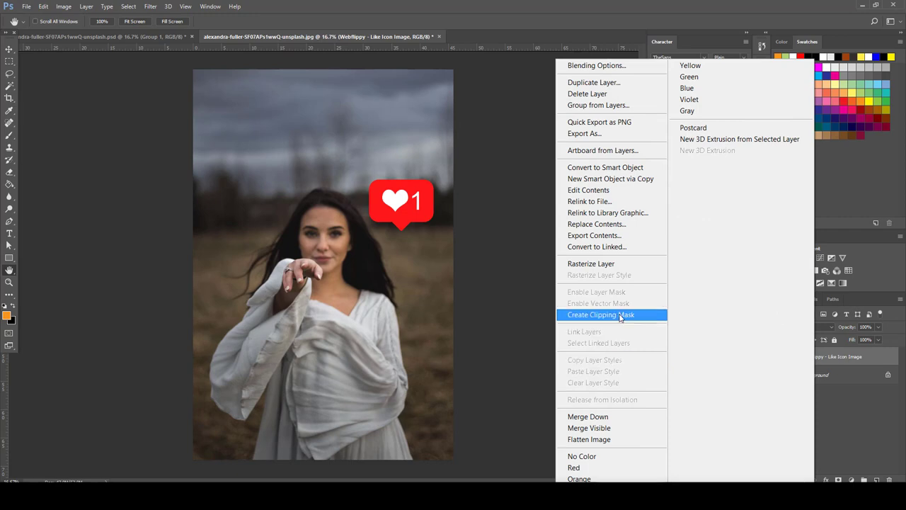
left_click(841, 359)
right_click(841, 359)
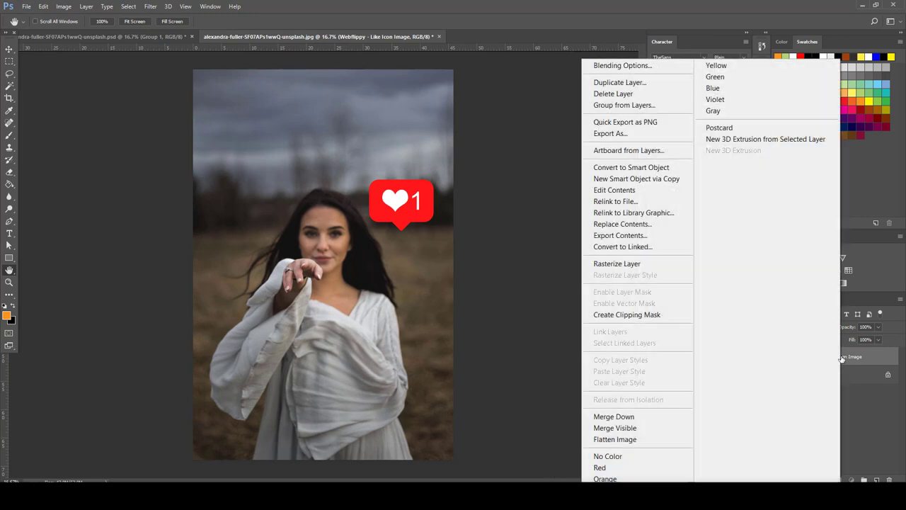
left_click(620, 82)
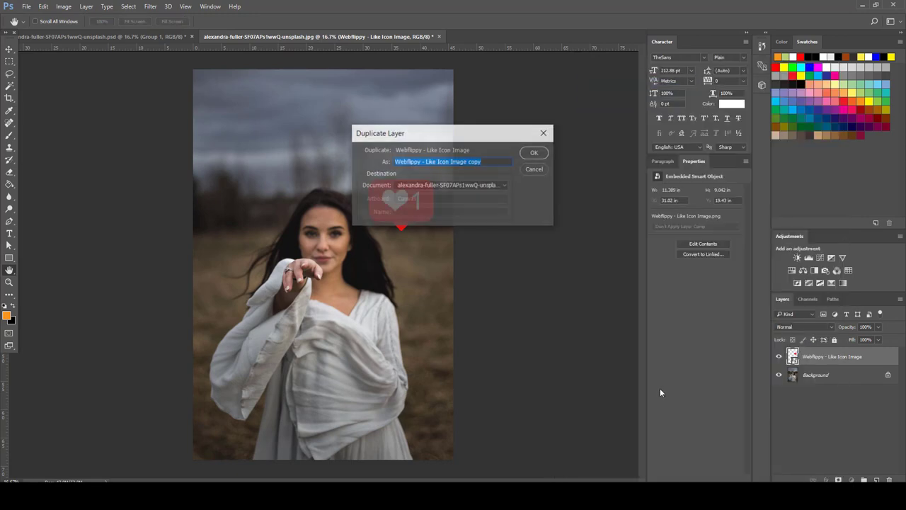
left_click(536, 153)
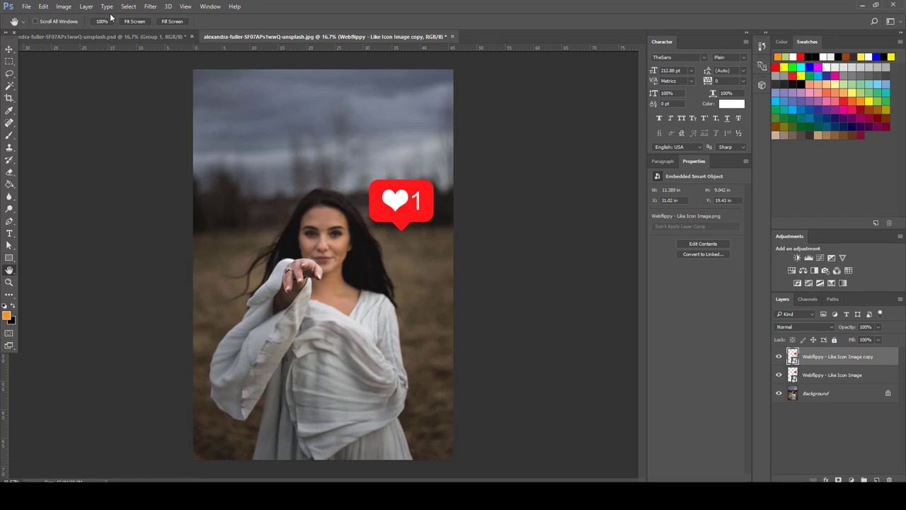
- Apply a Gaussian Blur with a 5-pixel radius to the icon copy and set its blend mode to Screen
left_click(149, 7)
mouse_move(188, 139)
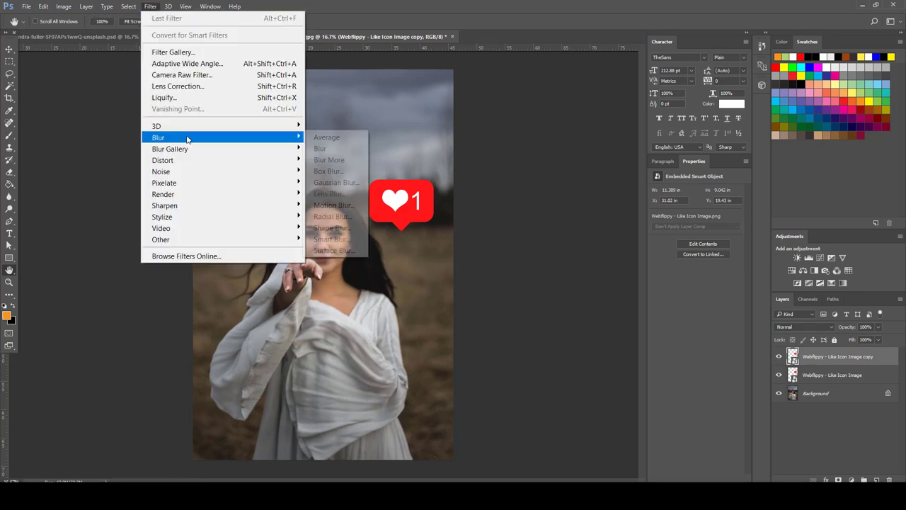
left_click(336, 182)
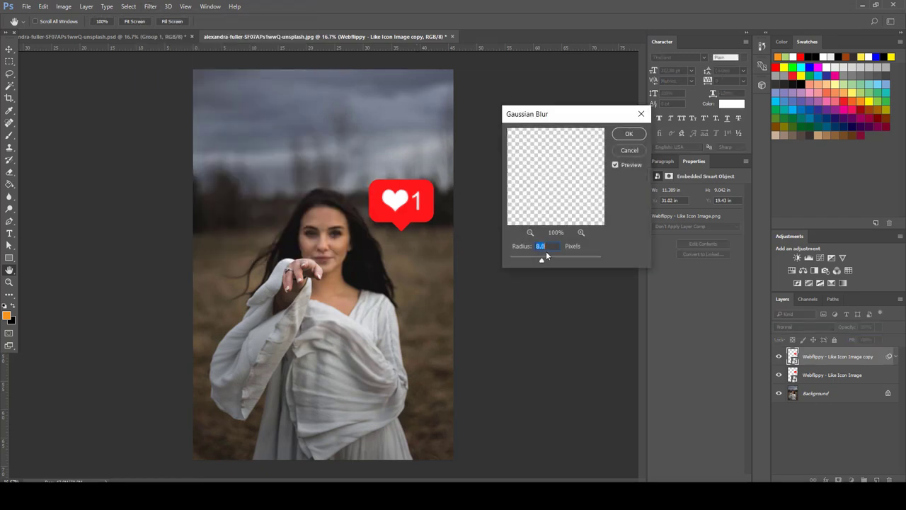
left_click_drag(540, 262, 530, 262)
type("5")
left_click(629, 134)
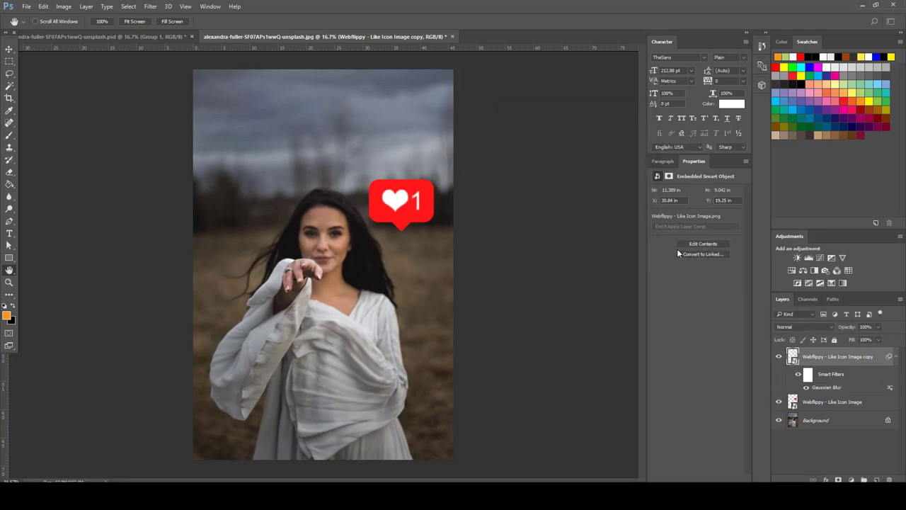
left_click(818, 326)
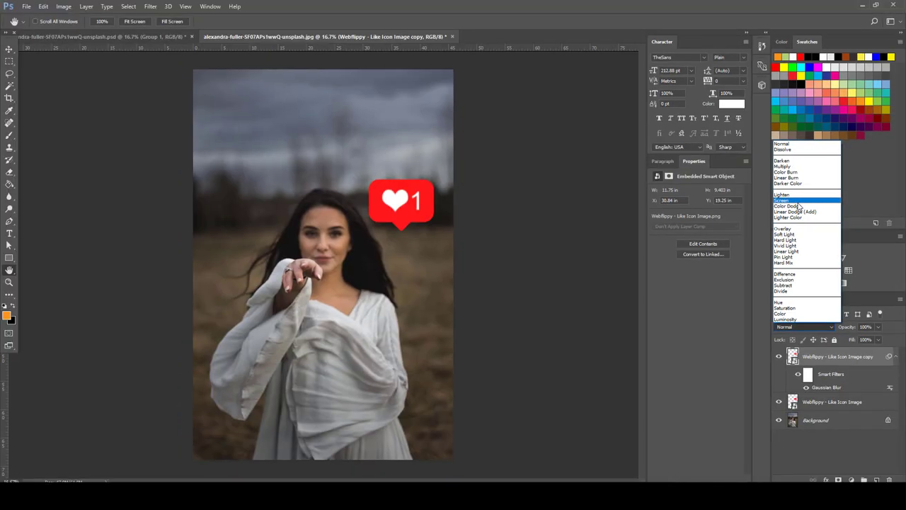
left_click(797, 199)
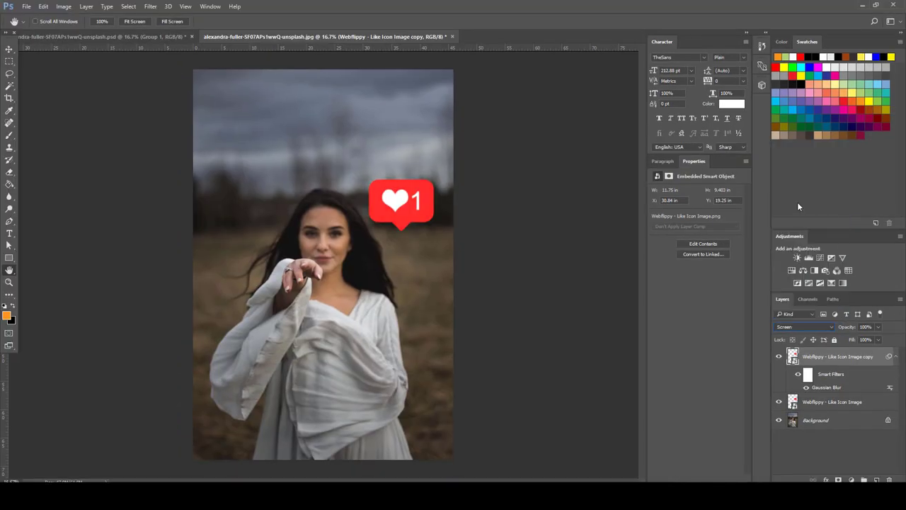
- Duplicate the blurred icon copy and apply a Gaussian Blur with a 150-pixel radius to the new layer
right_click(833, 359)
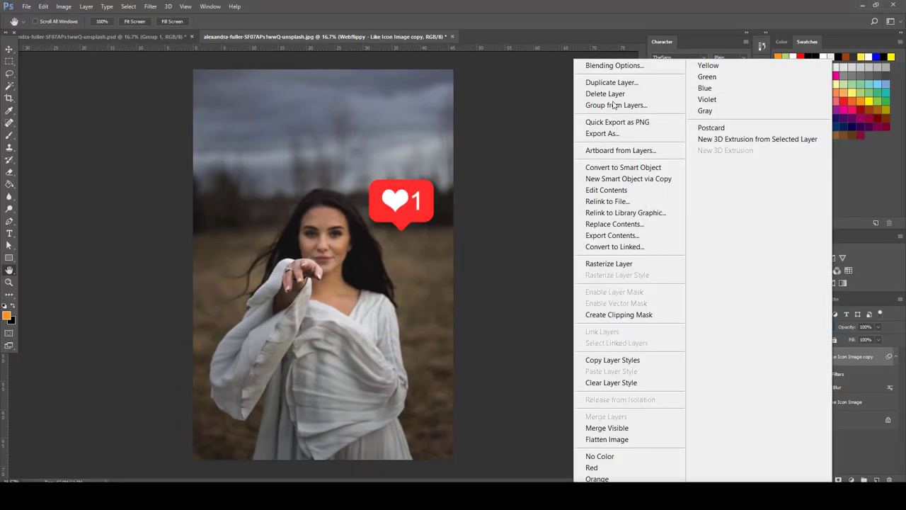
left_click(613, 83)
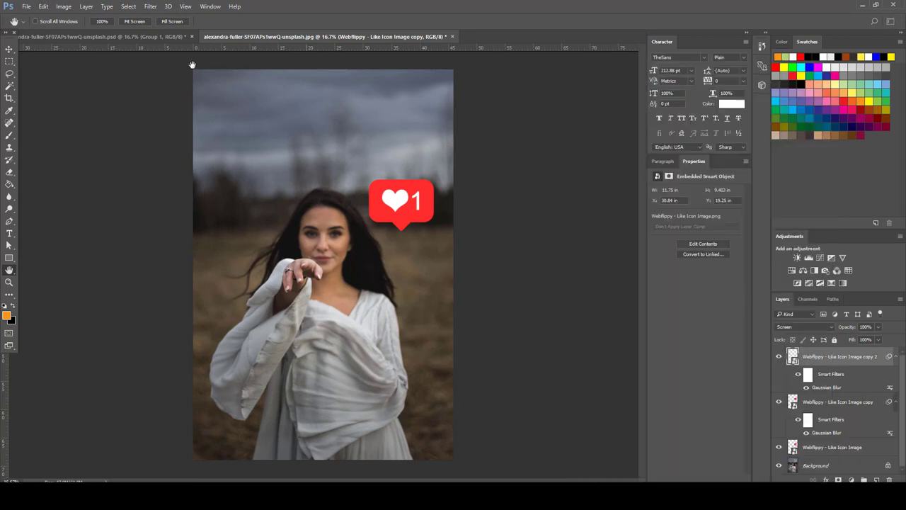
left_click(151, 7)
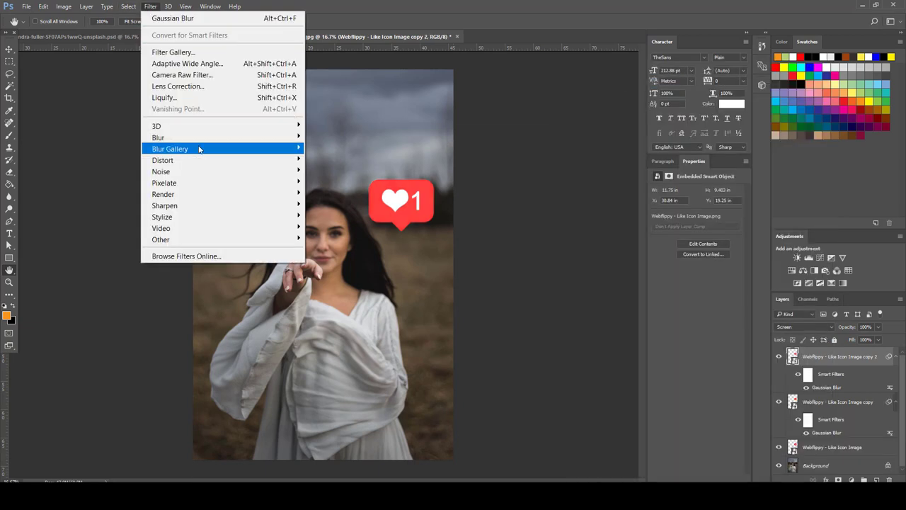
mouse_move(205, 138)
left_click(338, 182)
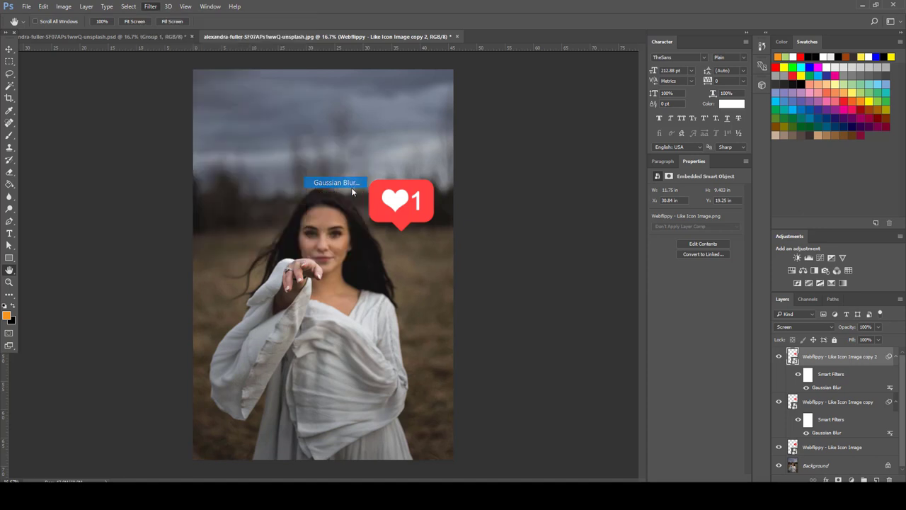
type("150")
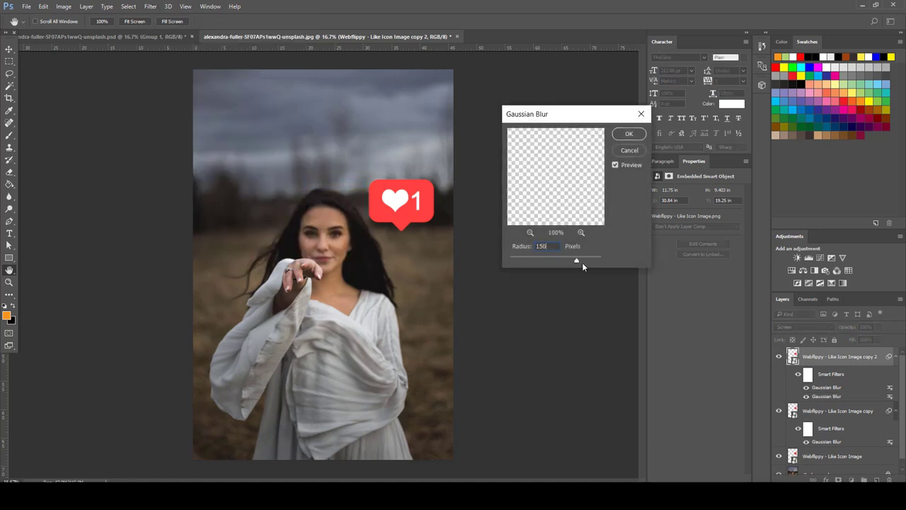
left_click(629, 134)
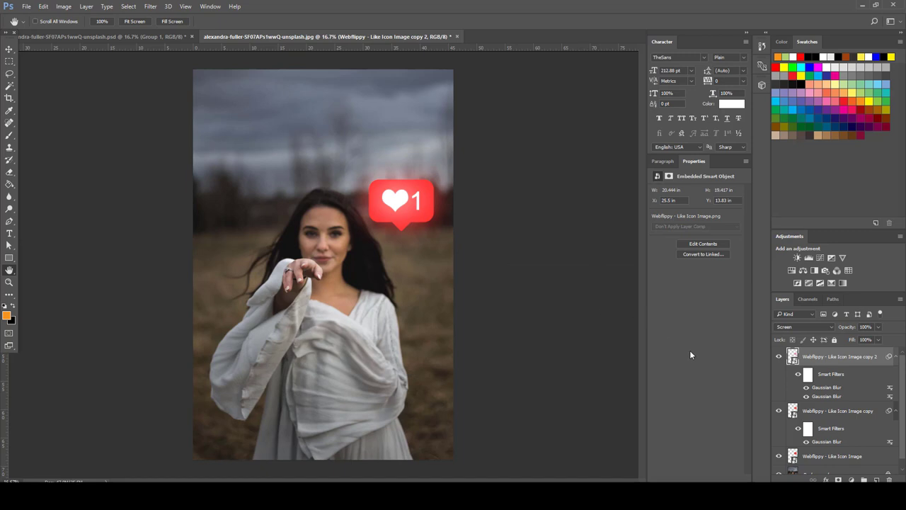
- Duplicate the 150-pixel blurred icon layer to intensify the glow
right_click(848, 359)
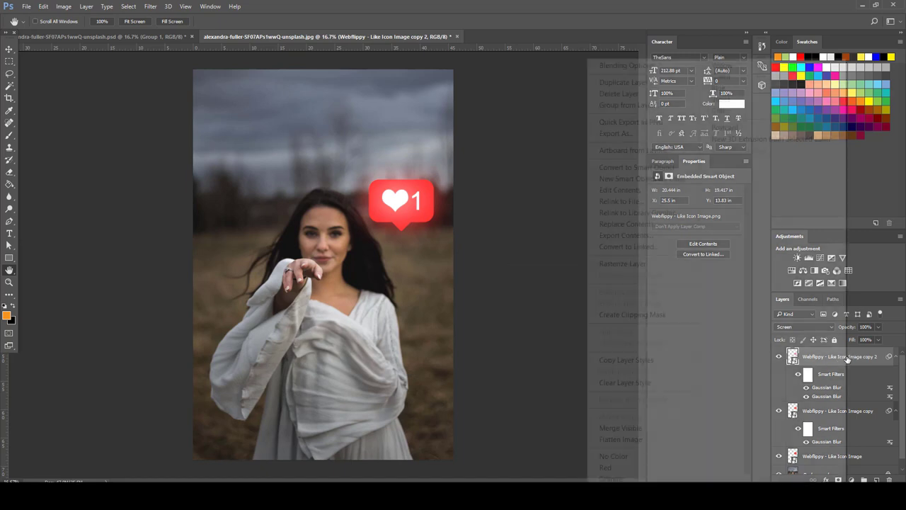
left_click(623, 82)
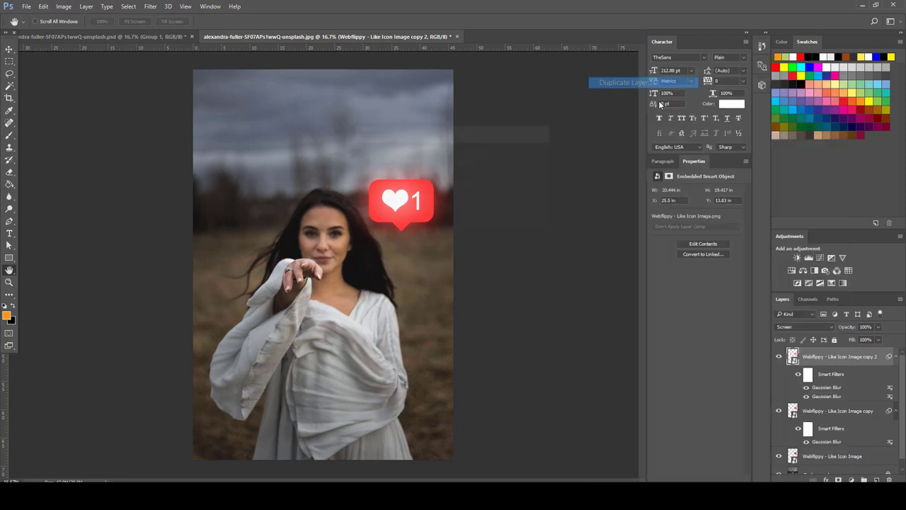
left_click(535, 154)
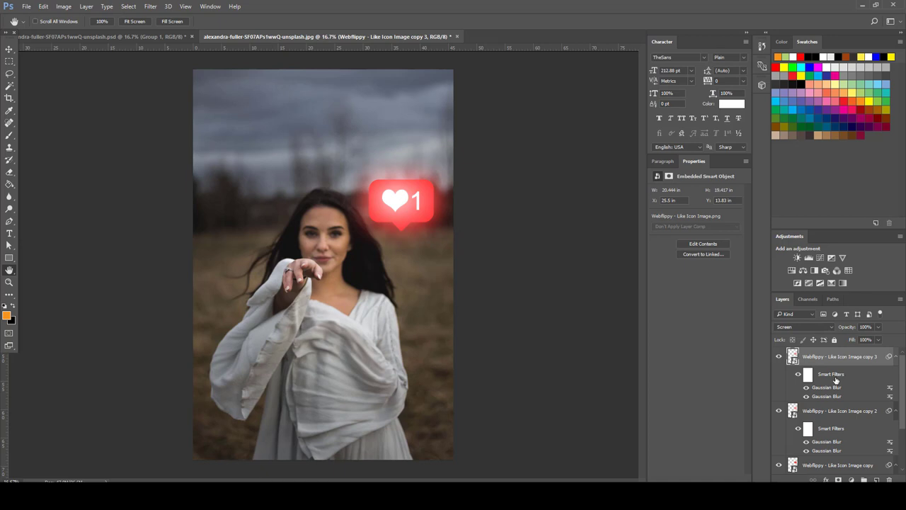
- Group all the like icon layers above the background and toggle the group's visibility to compare the glow
scroll(836, 382, "down", 2)
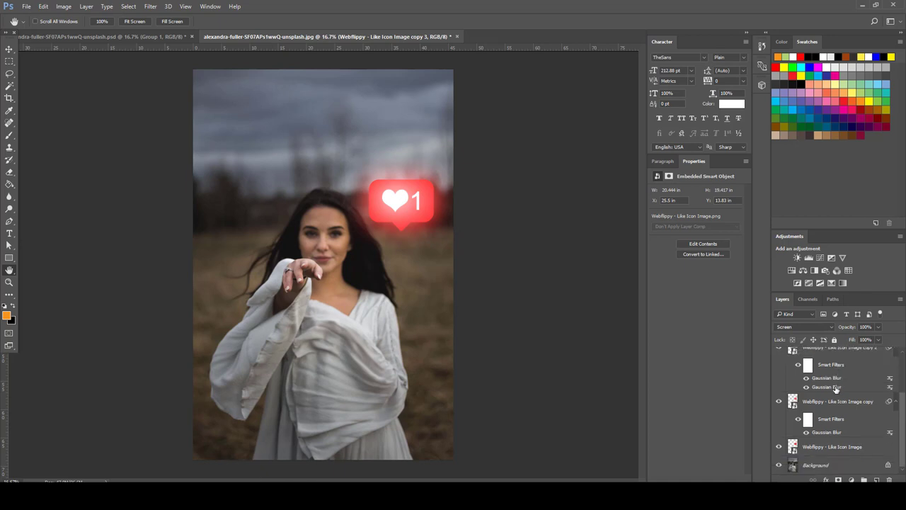
left_click(818, 448, "shift")
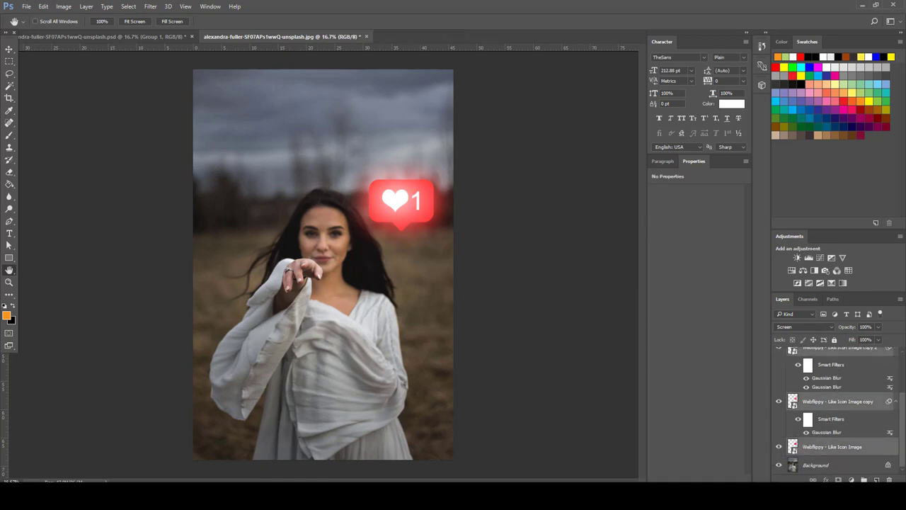
scroll(874, 449, "up", 2)
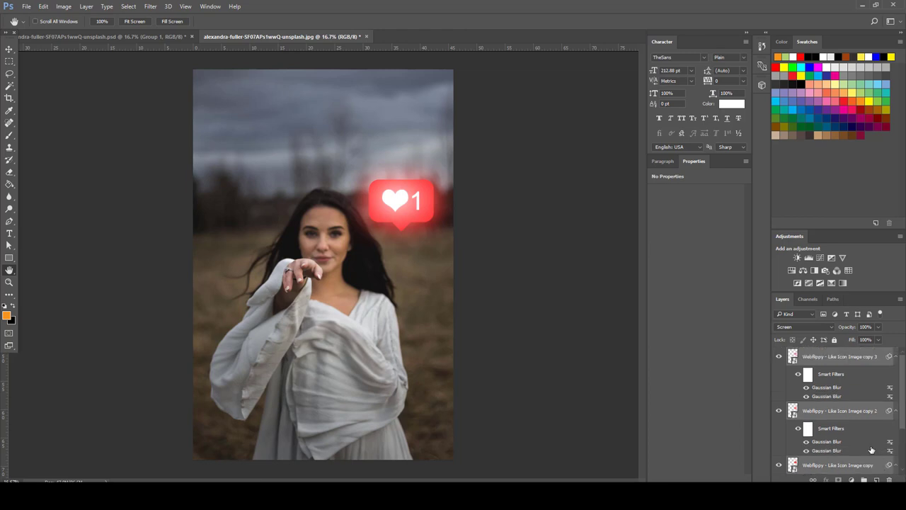
key("ctrl+g")
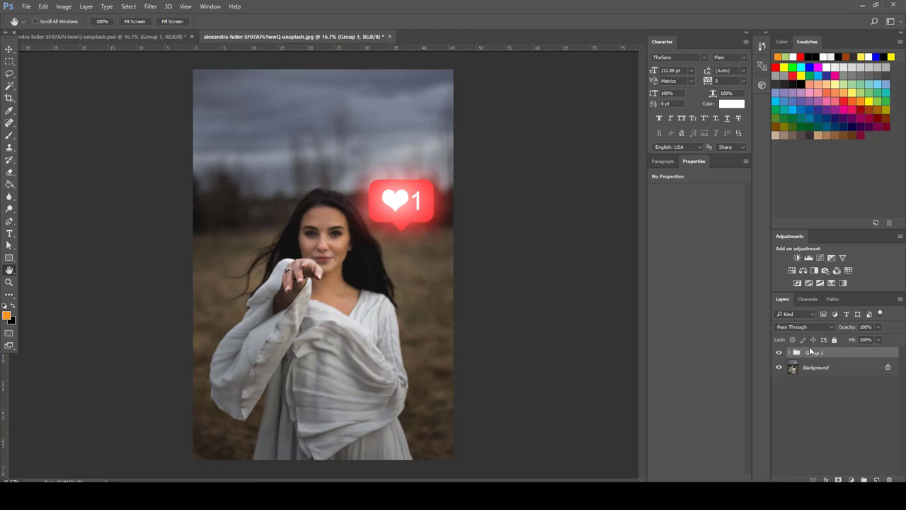
left_click(779, 352)
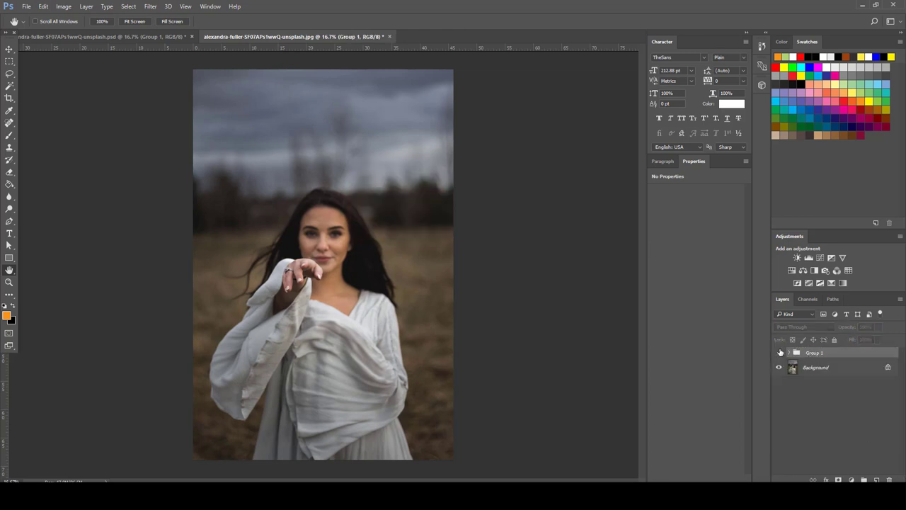
left_click(779, 352)
- Duplicate the Background layer and convert the copy to a smart object
left_click(826, 371)
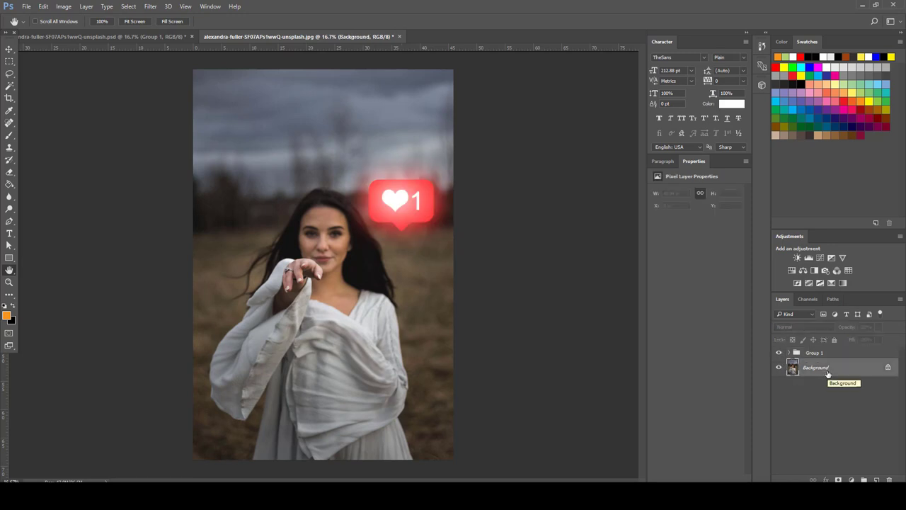
right_click(827, 373)
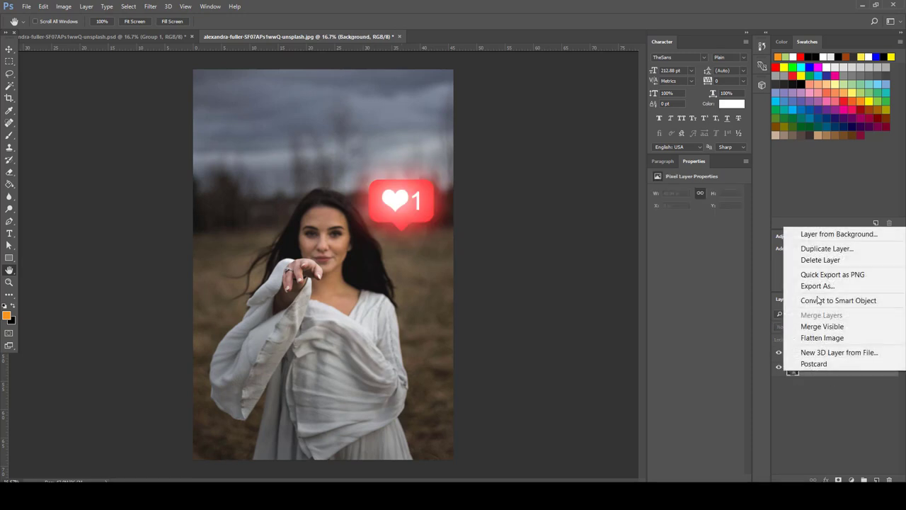
left_click(837, 253)
left_click(544, 153)
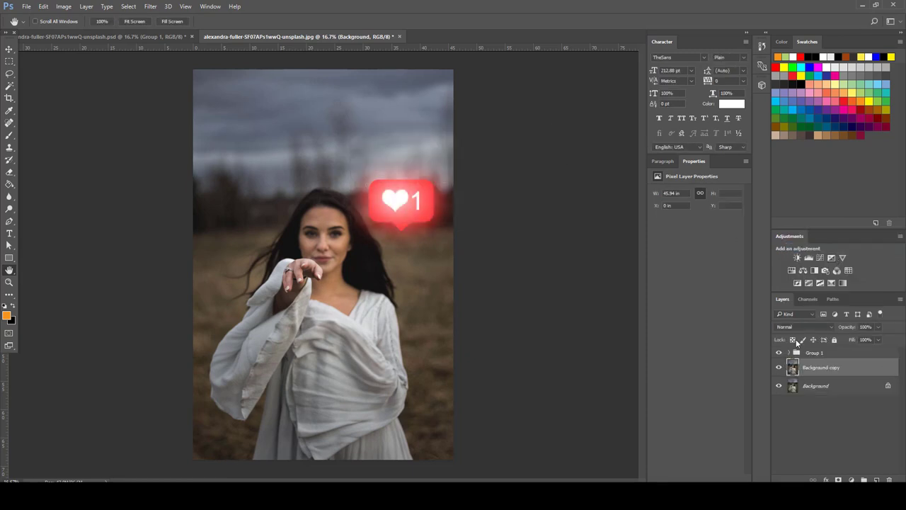
right_click(832, 369)
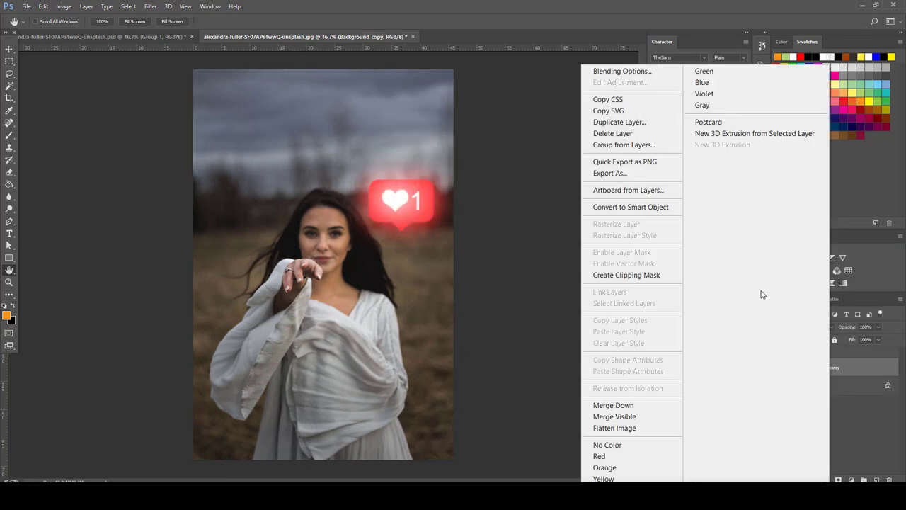
left_click(629, 207)
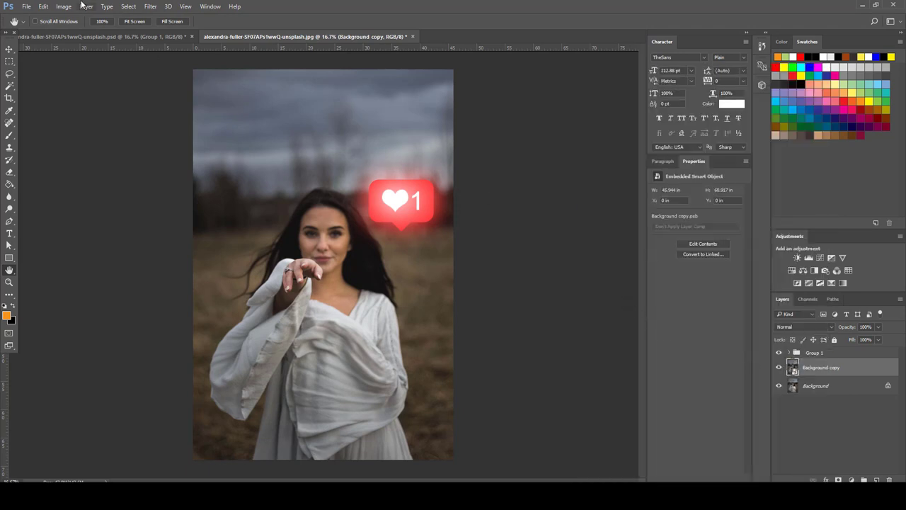
- Start the Lighting Effects filter on the Background copy layer and choose the Flashlight preset
left_click(150, 6)
mouse_move(183, 196)
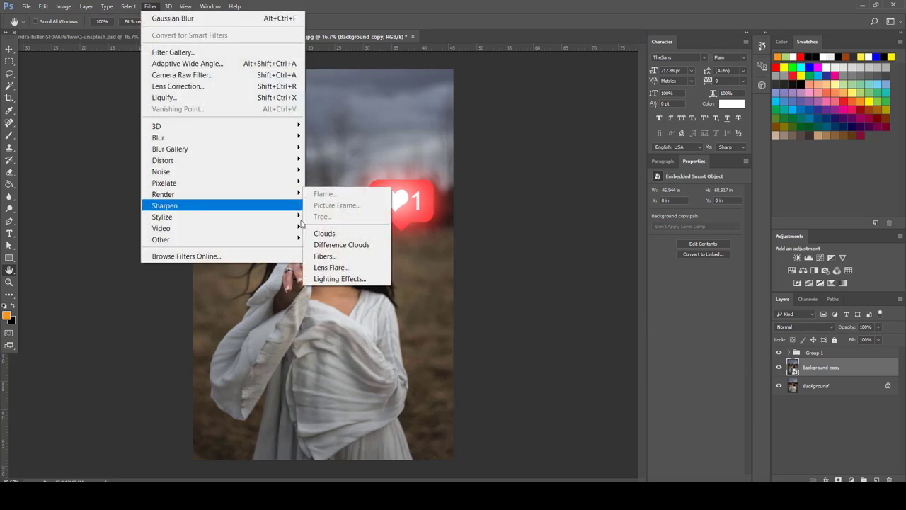
left_click(337, 279)
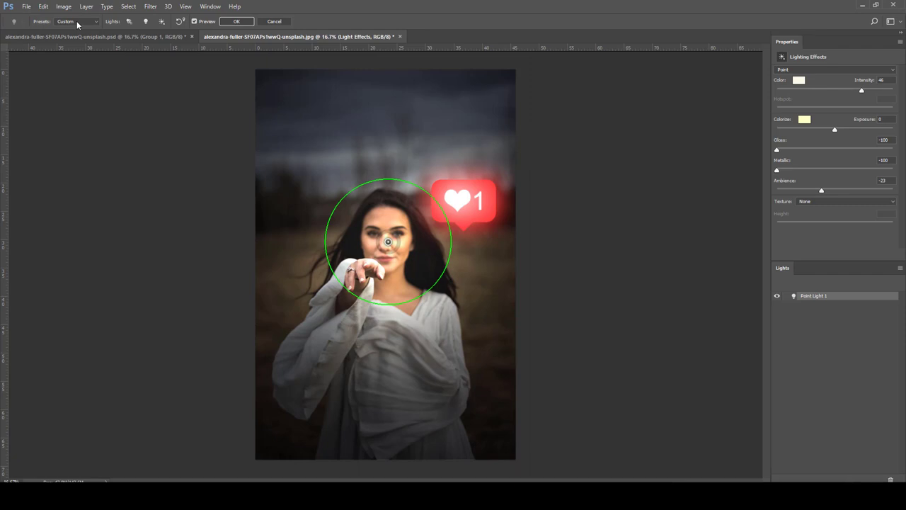
left_click(78, 21)
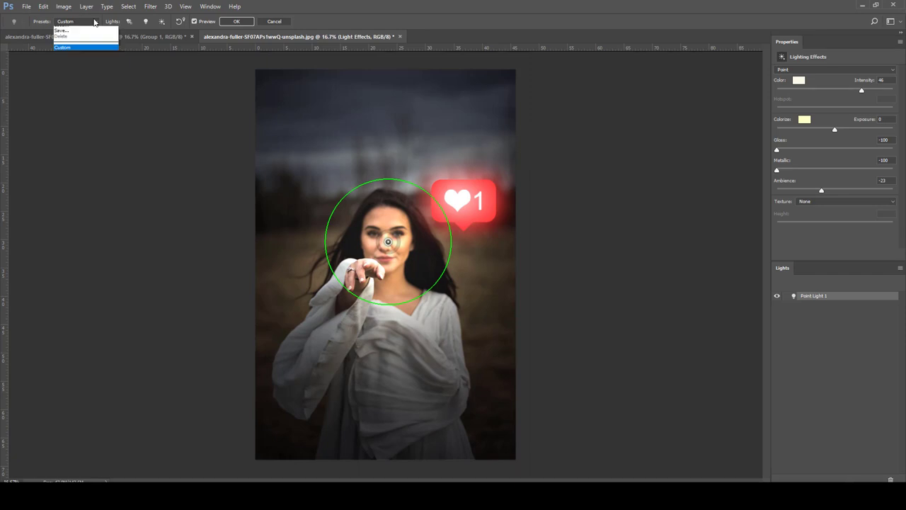
left_click(72, 79)
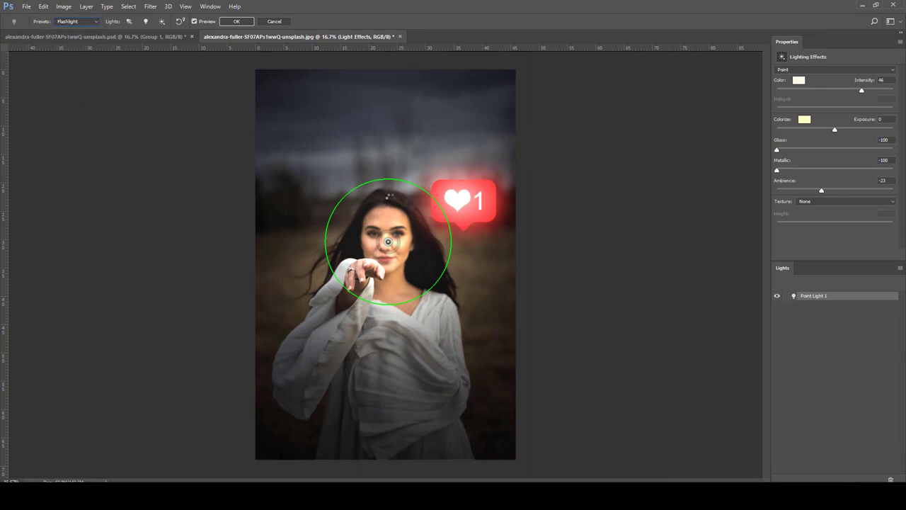
- Centre the light on the woman's face, scale its circle to surround her head, and apply the filter
left_click_drag(398, 270, 386, 247)
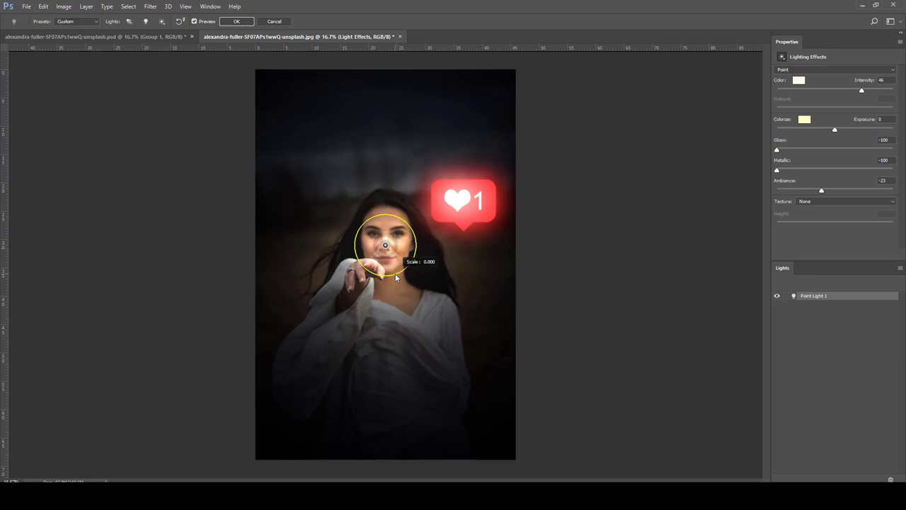
left_click_drag(395, 274, 402, 293)
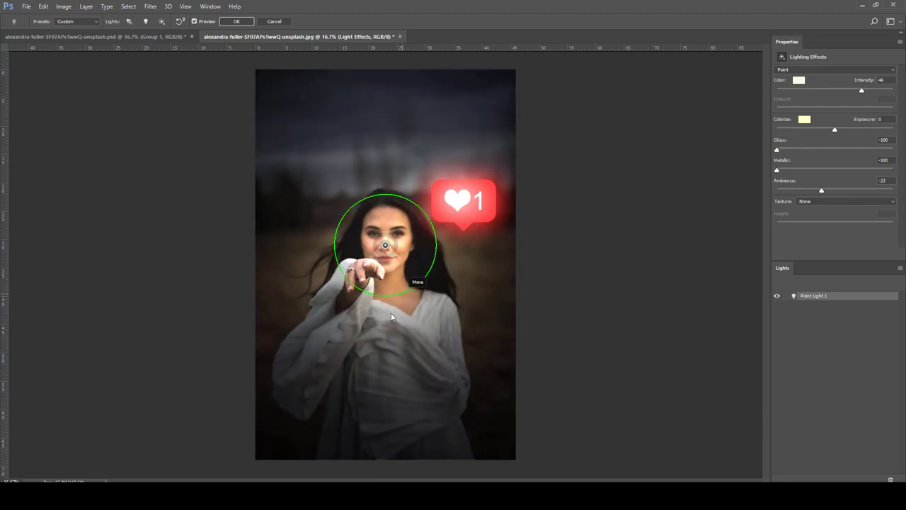
left_click(242, 22)
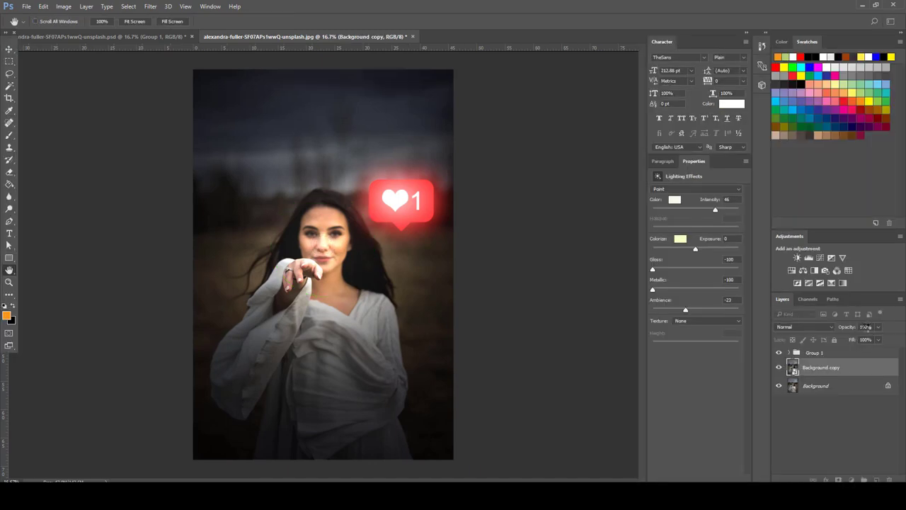
- Set the Background copy layer's opacity to 80% and reselect the layer
left_click(865, 327)
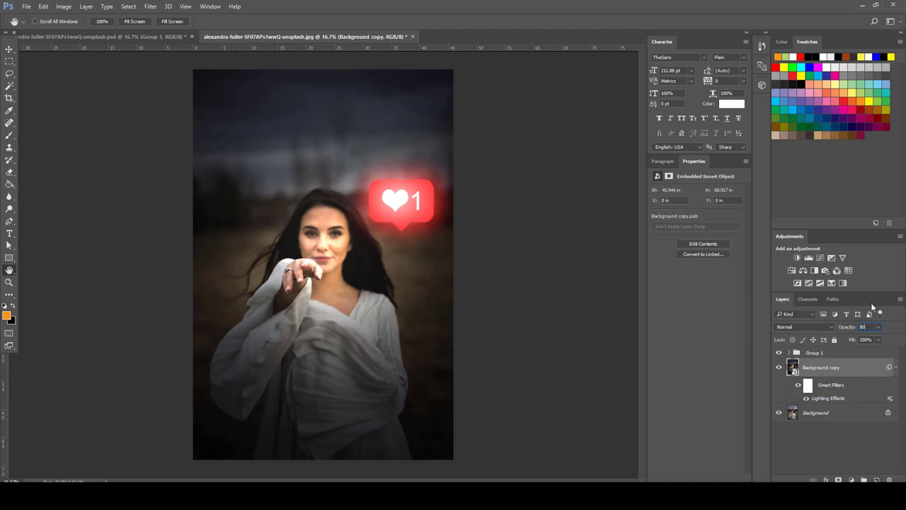
left_click(825, 440)
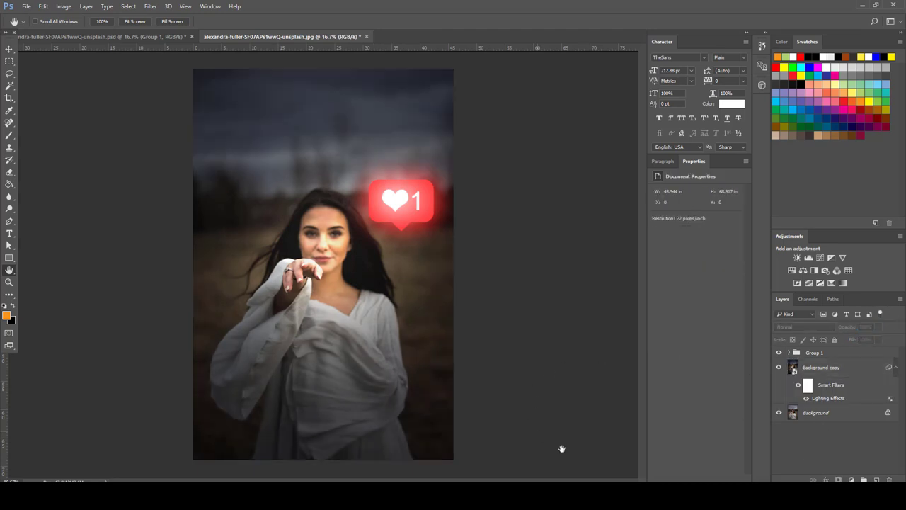
key("alt+bracketright")
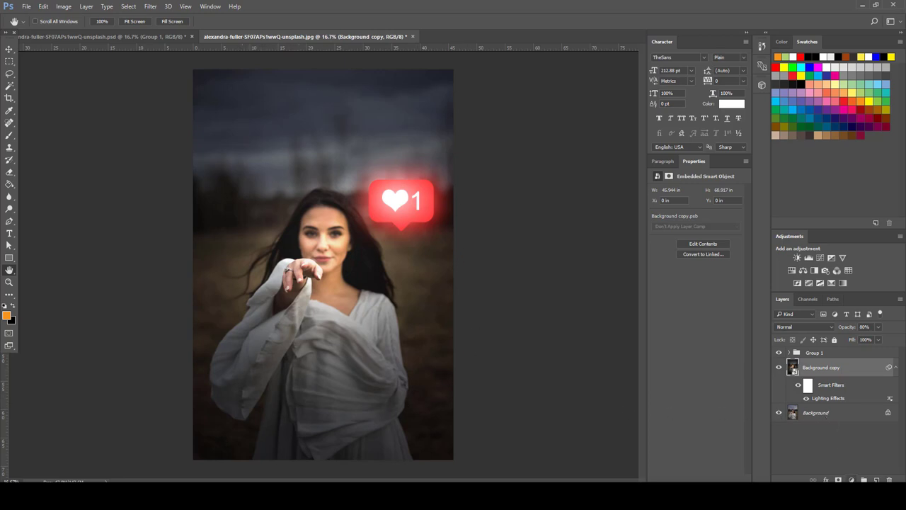
- Add a Brightness/Contrast adjustment layer above Background copy with brightness -37 and contrast 31
left_click(851, 479)
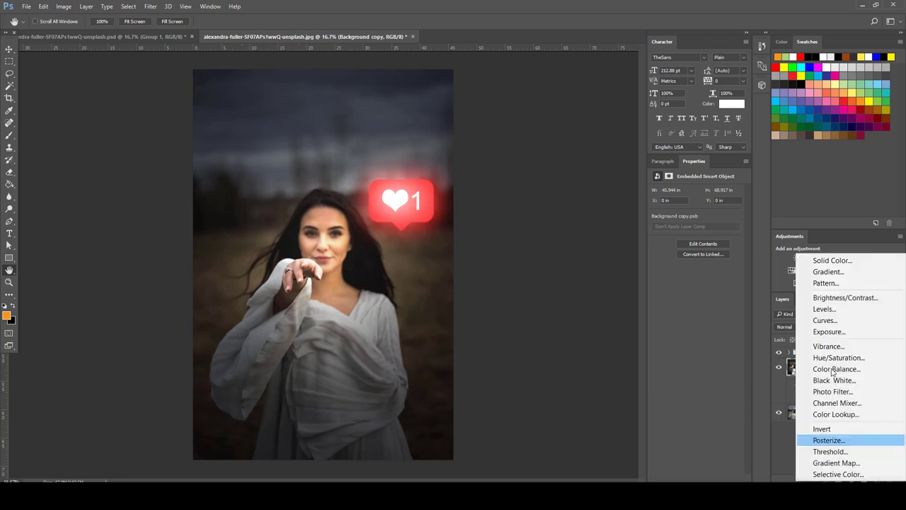
left_click(833, 302)
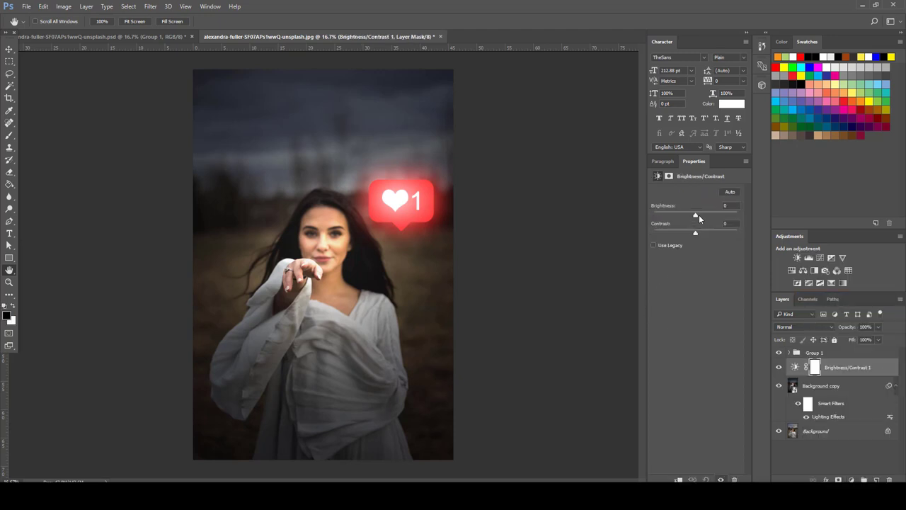
left_click_drag(697, 214, 698, 235)
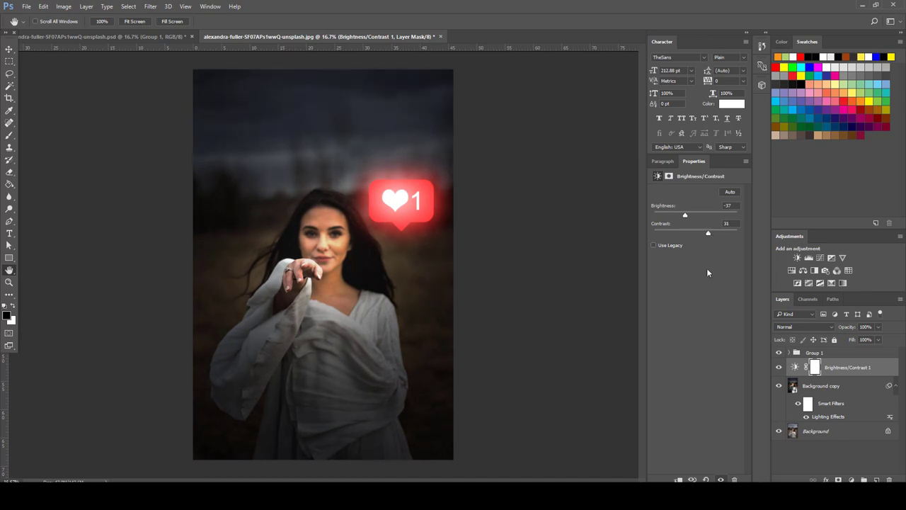
left_click(816, 454)
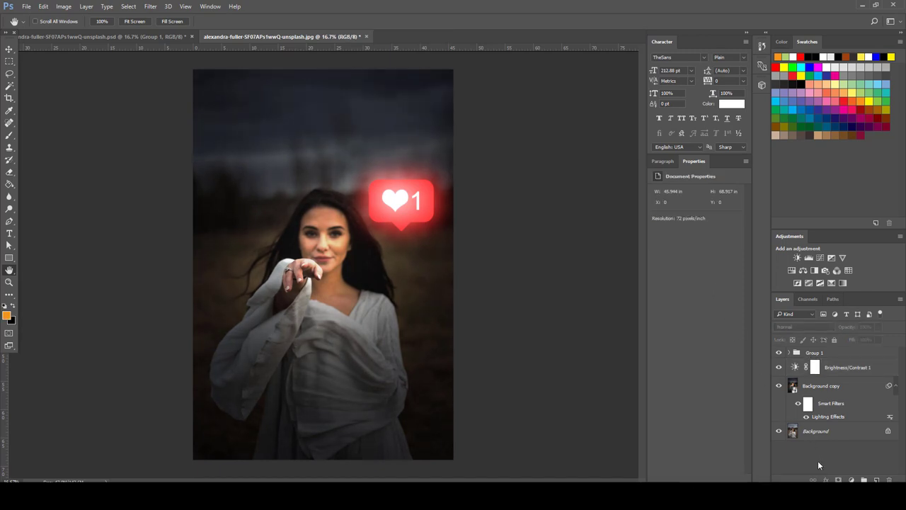
- Add a Hue/Saturation adjustment layer above Brightness/Contrast, enable Colorize, and set hue to 0 and saturation to 70
left_click(852, 374)
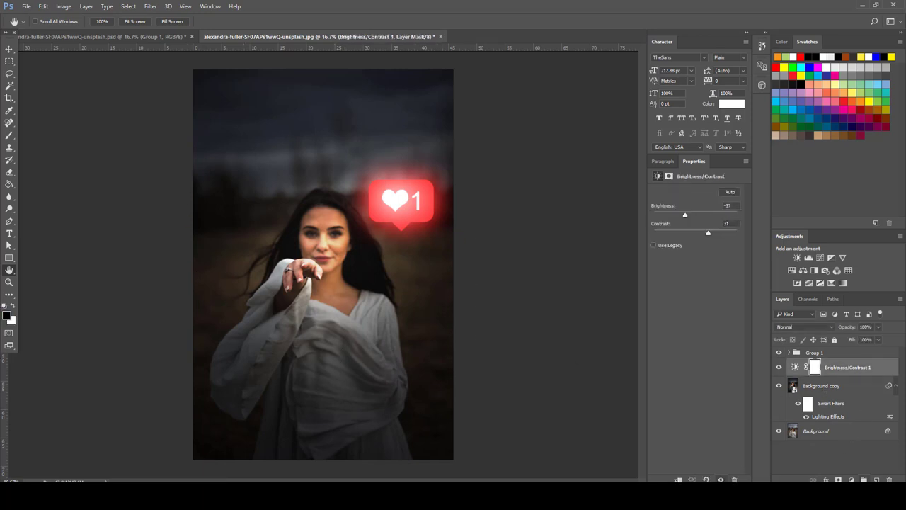
left_click(852, 479)
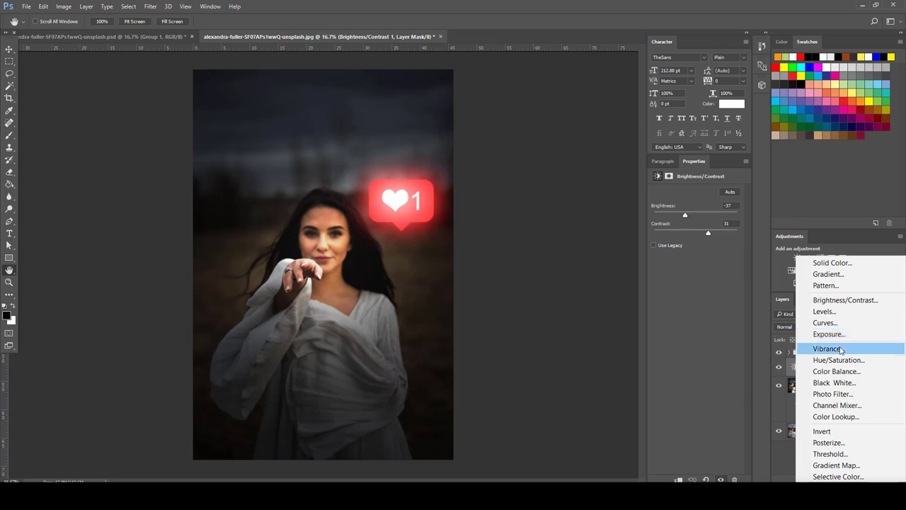
left_click(837, 361)
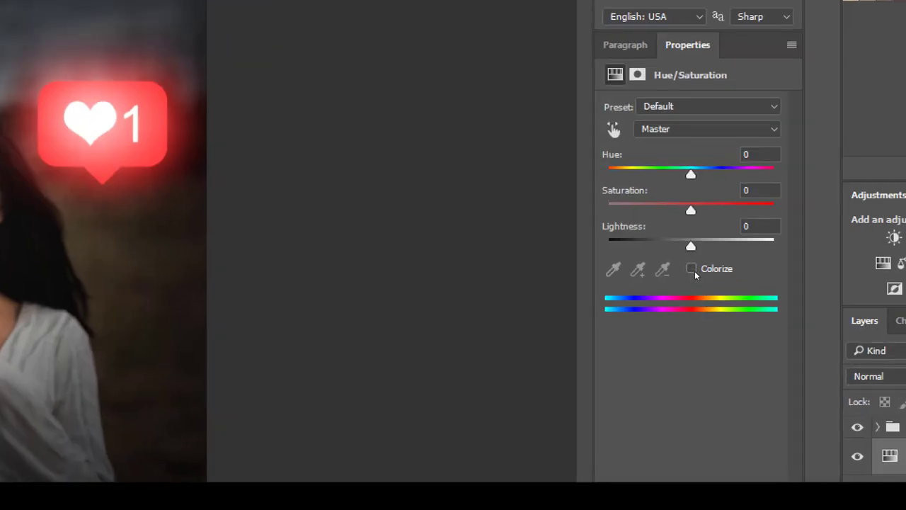
left_click(692, 269)
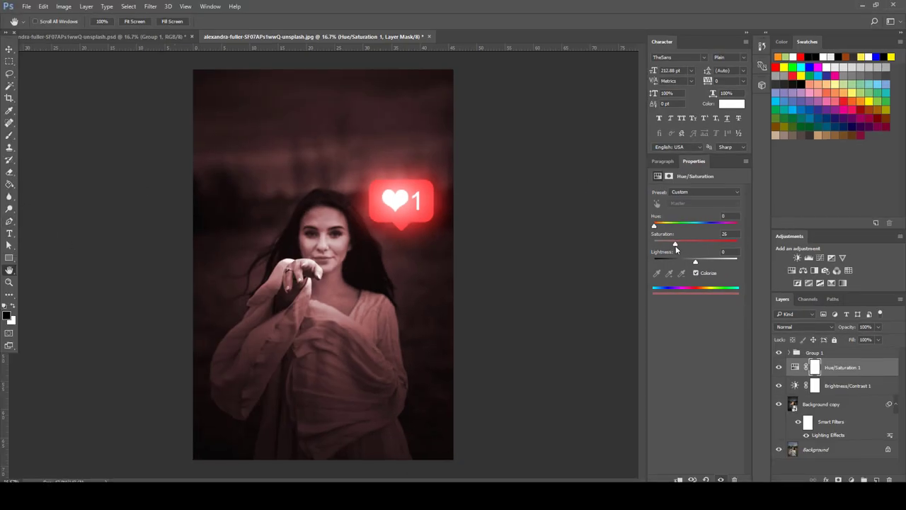
left_click_drag(686, 249, 712, 244)
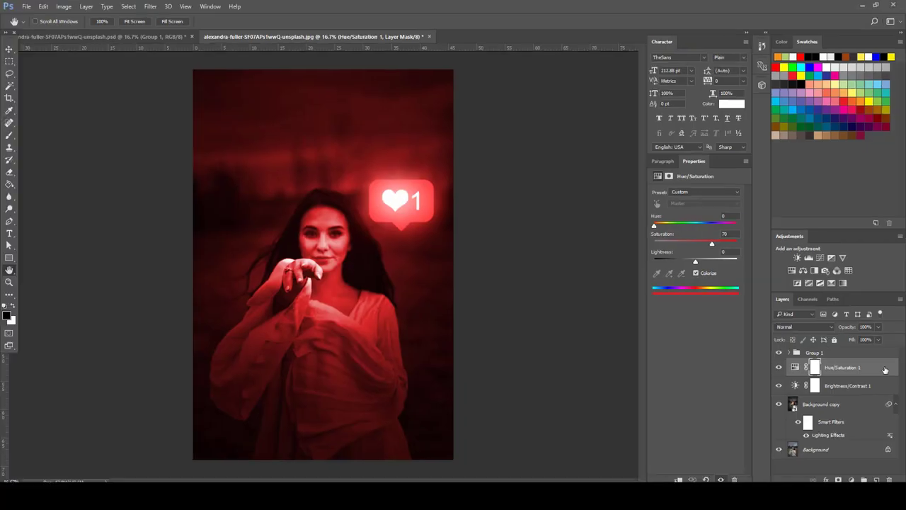
- In the Hue/Saturation layer's blending options, raise the Blend If black point of the underlying layer to about 46
double_click(884, 370)
left_click_drag(541, 39, 373, 68)
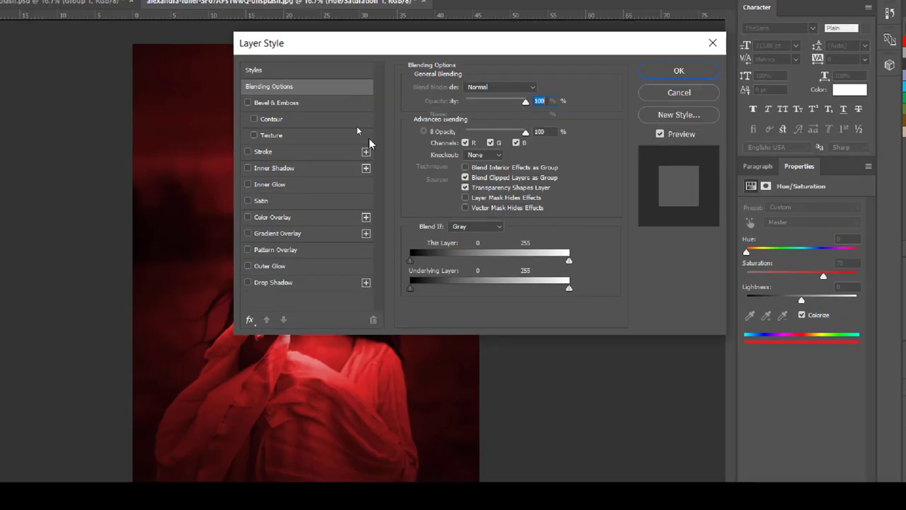
left_click(304, 174)
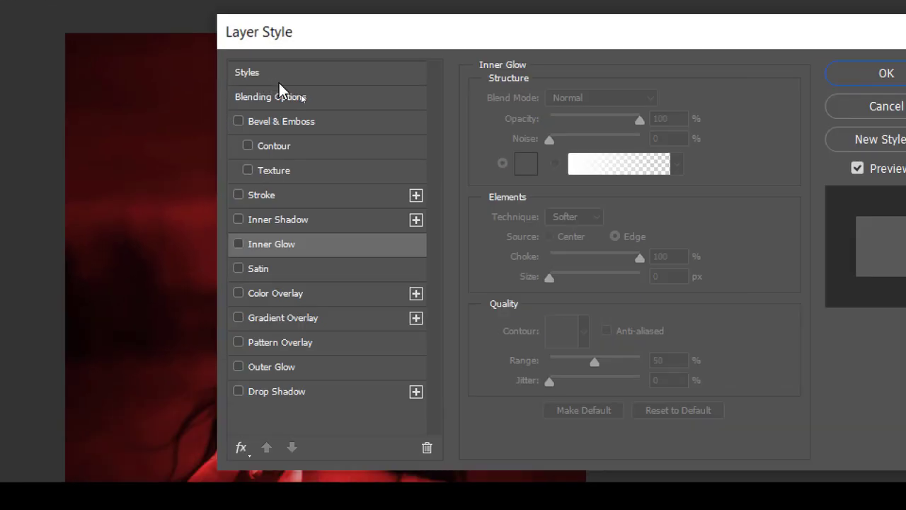
left_click(292, 96)
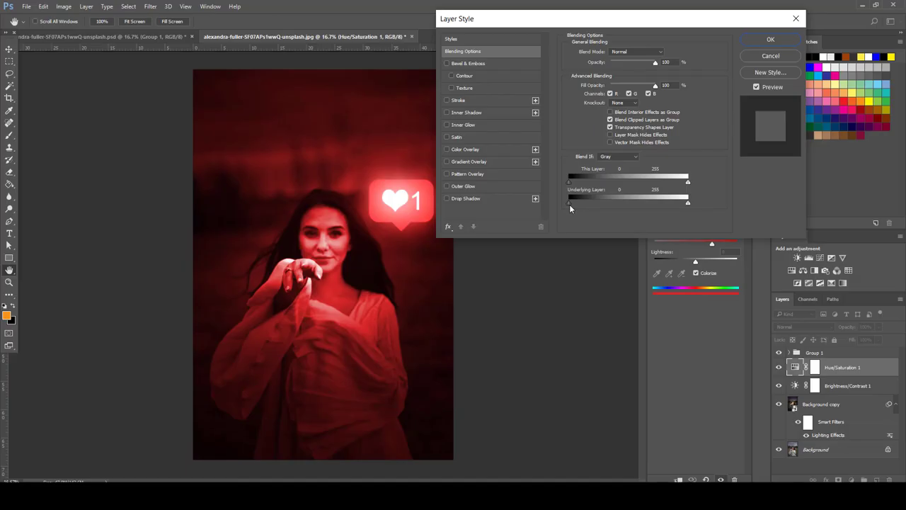
left_click_drag(569, 203, 593, 204)
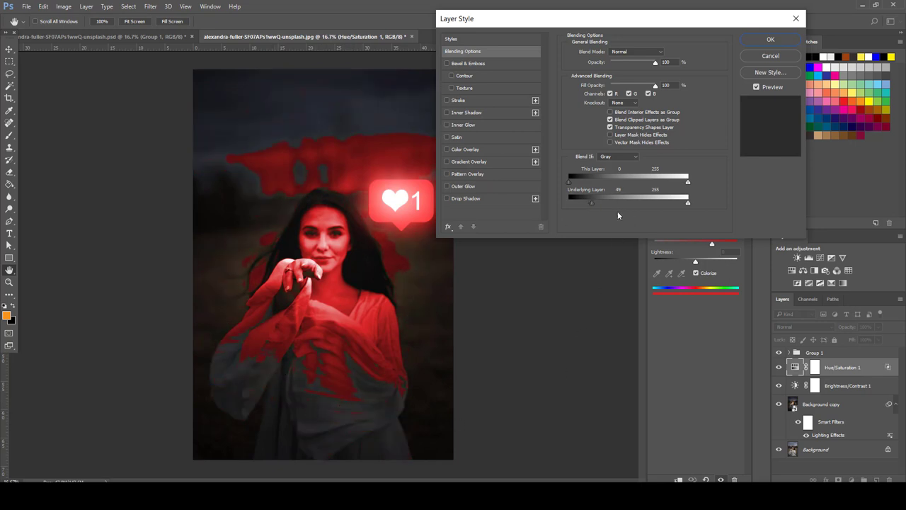
left_click_drag(591, 202, 589, 202)
- Split the underlying layer's black Blend If slider to about 22 / 105, apply it, and change the Hue/Saturation layer's blend mode to Color
left_click_drag(591, 203, 596, 204)
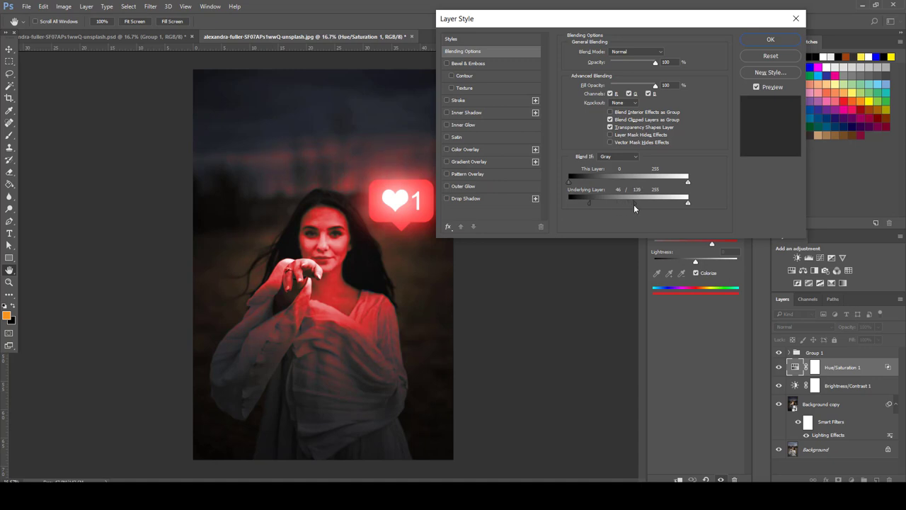
left_click_drag(633, 204, 618, 204)
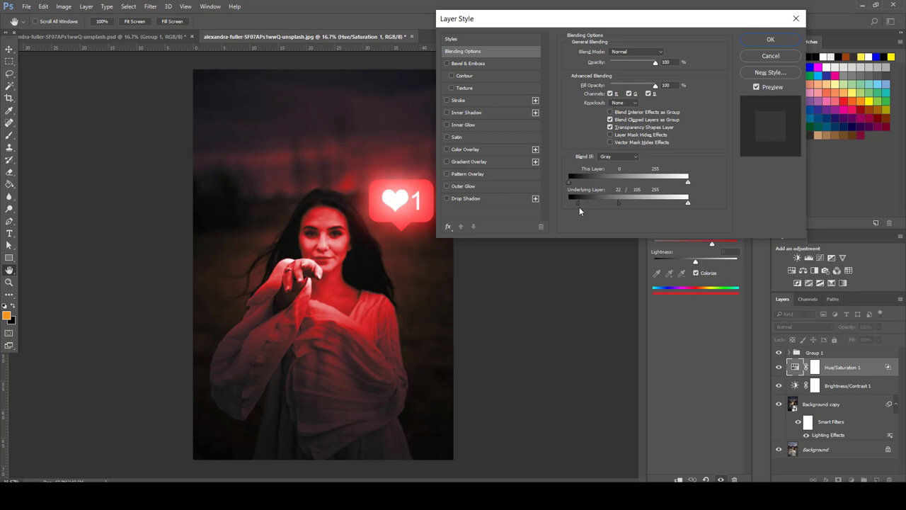
left_click_drag(579, 206, 577, 207)
left_click(770, 40)
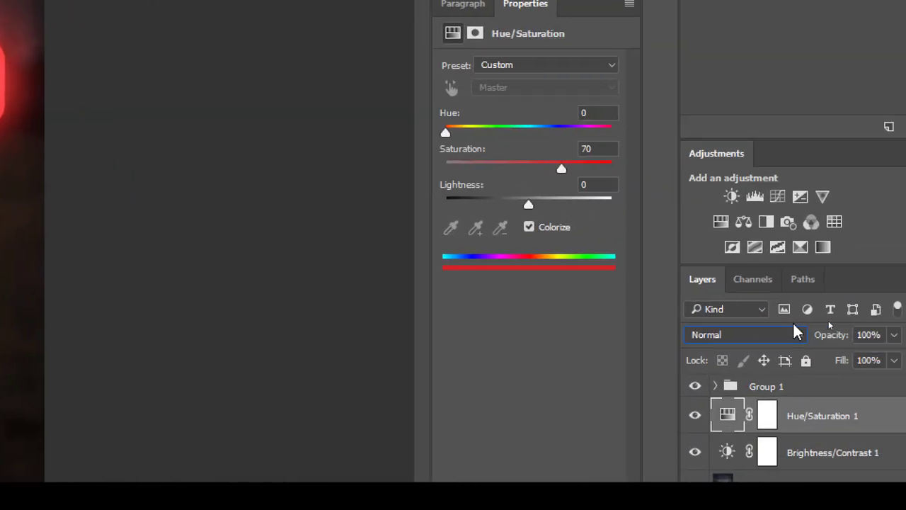
left_click(795, 333)
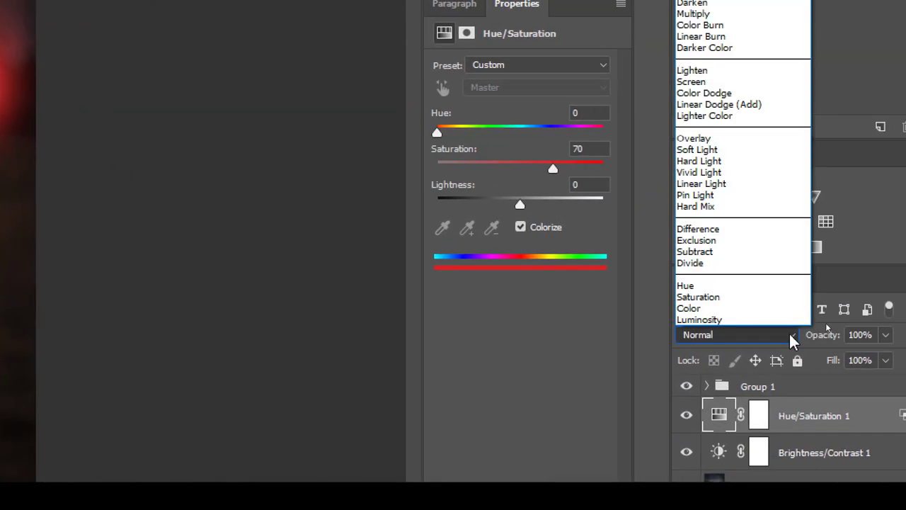
left_click(703, 313)
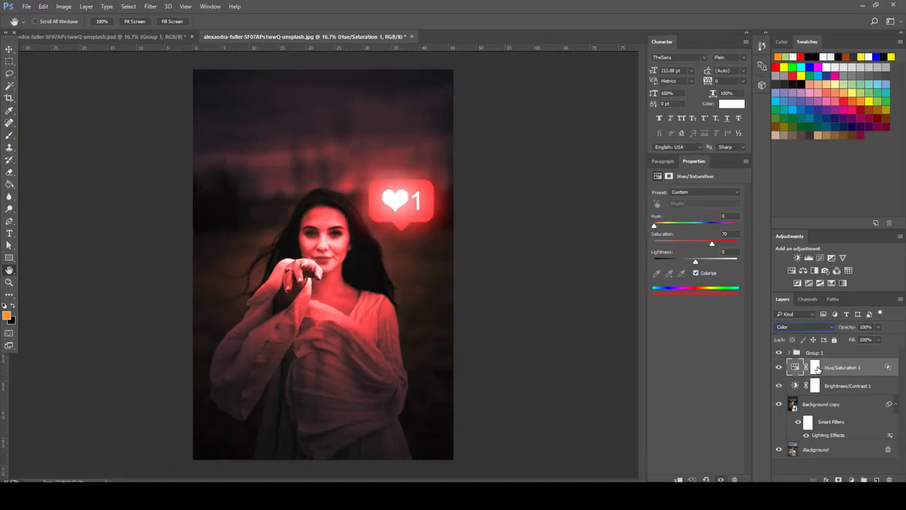
- On the Hue/Saturation layer mask, paint black over the background around the woman with a 1200 px brush at 0% hardness
left_click(786, 367)
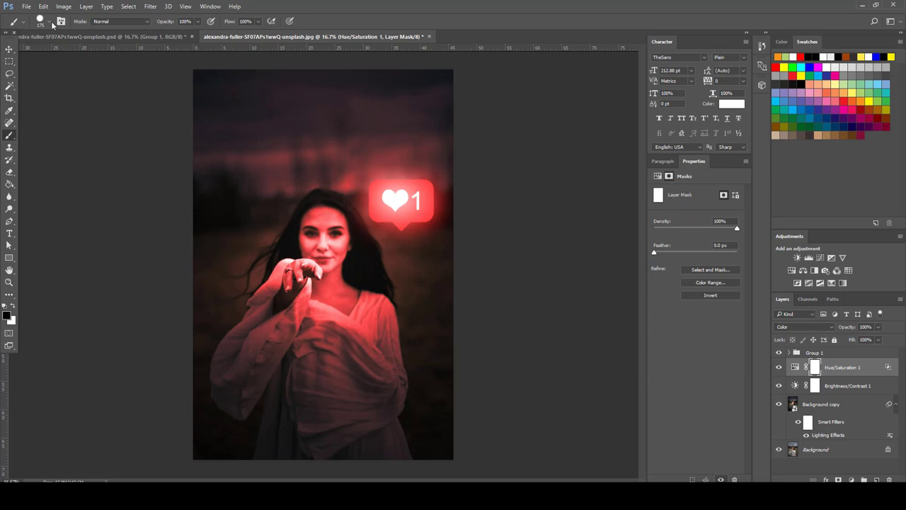
left_click(51, 22)
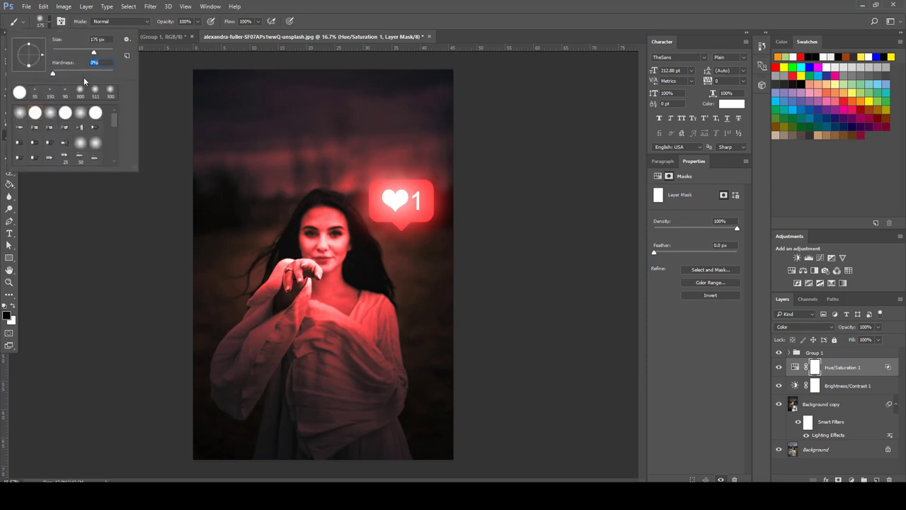
key("Return")
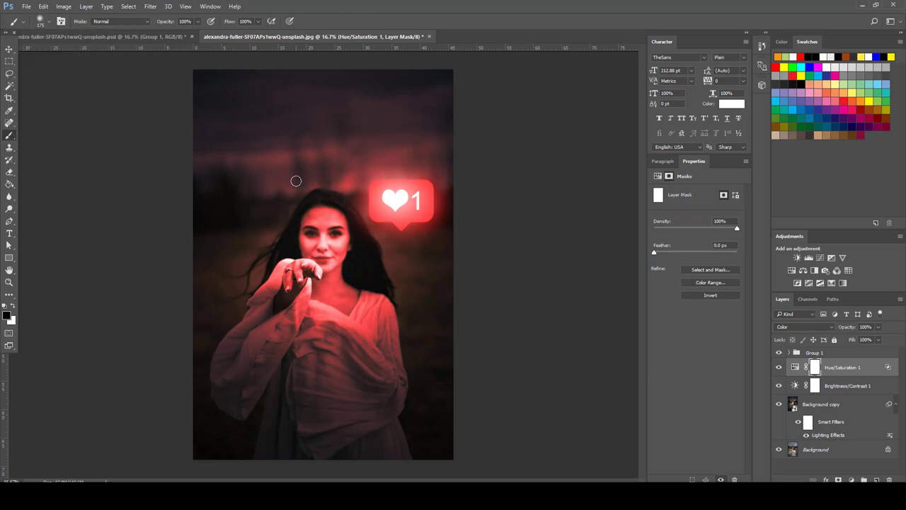
key("bracketright")
key("bracketright")
key("bracketright")
key("bracketright")
key("bracketright")
key("bracketright")
mouse_move(205, 185)
left_mouse_down()
mouse_move(230, 185)
mouse_move(213, 228)
mouse_move(208, 190)
mouse_move(277, 147)
mouse_move(444, 115)
mouse_move(534, 125)
mouse_move(335, 133)
mouse_move(387, 146)
mouse_move(243, 177)
mouse_move(235, 221)
mouse_move(475, 205)
left_mouse_up()
left_click(12, 307)
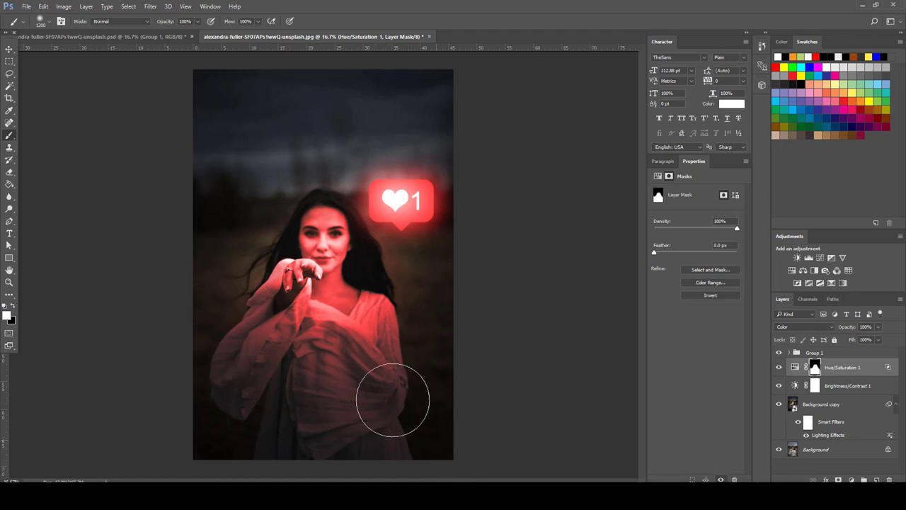
key("ctrl+minus")
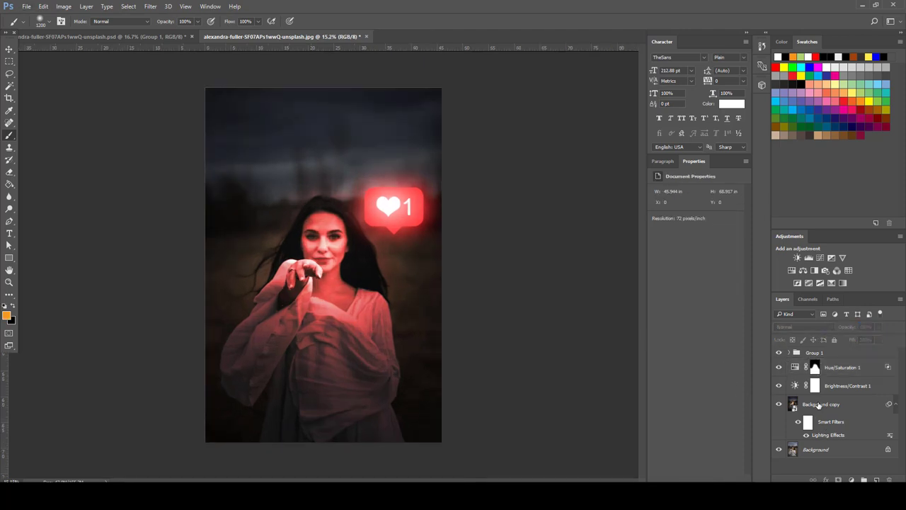
- Adjust the opacity of the Brightness/Contrast layer
left_click(819, 404)
left_click(841, 386)
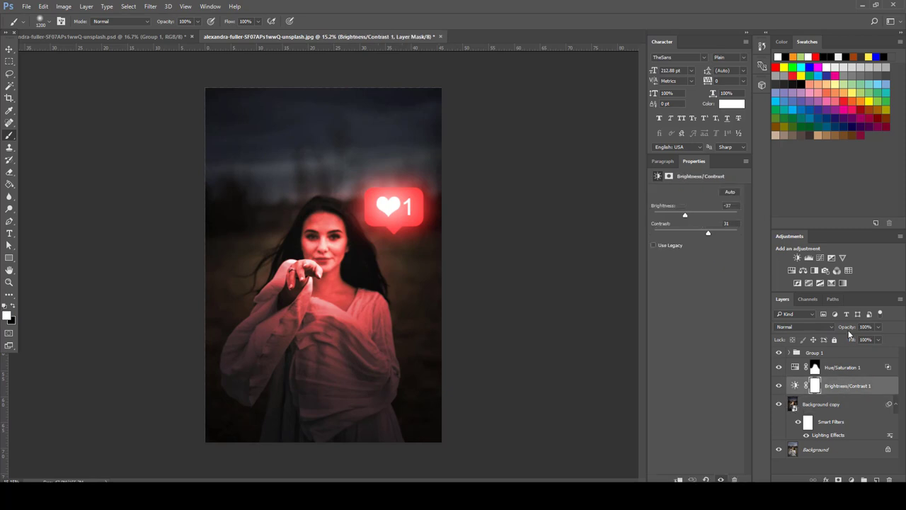
left_click(865, 326)
- Hide every layer except Background and show them all again to compare the original photo with the edit
left_click(779, 450, "alt")
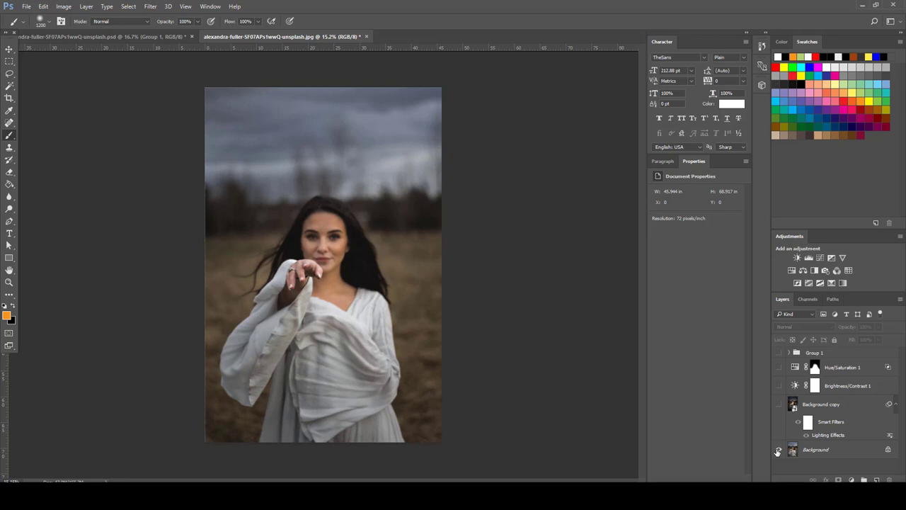
left_click(778, 450, "alt")
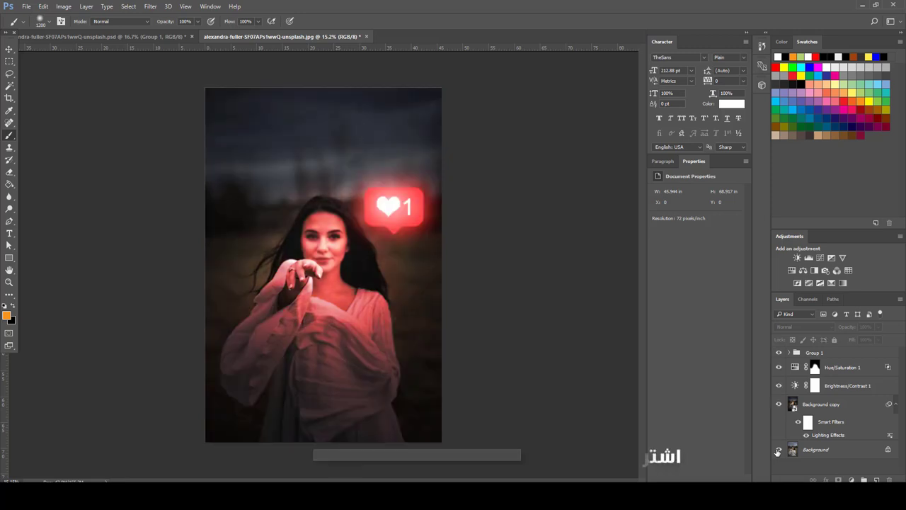